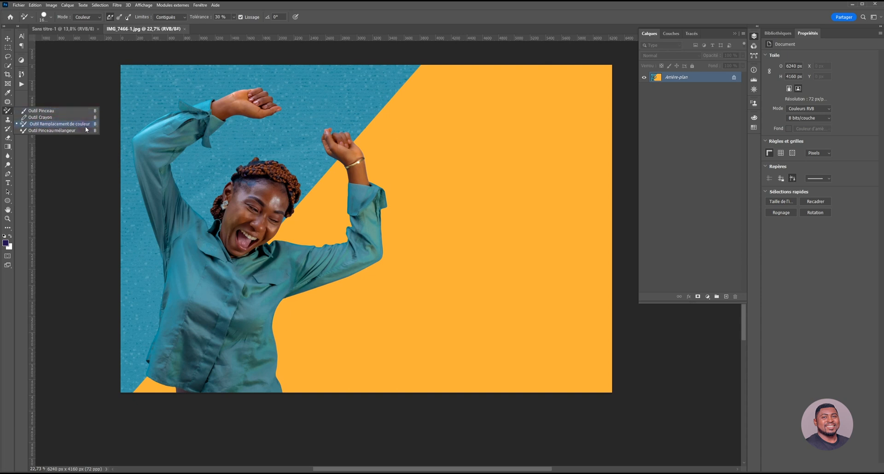
Step: Switch to the Pinceau tool and back to the Remplacement de couleur tool
{"action": "left_click", "coordinate": [51, 112]}
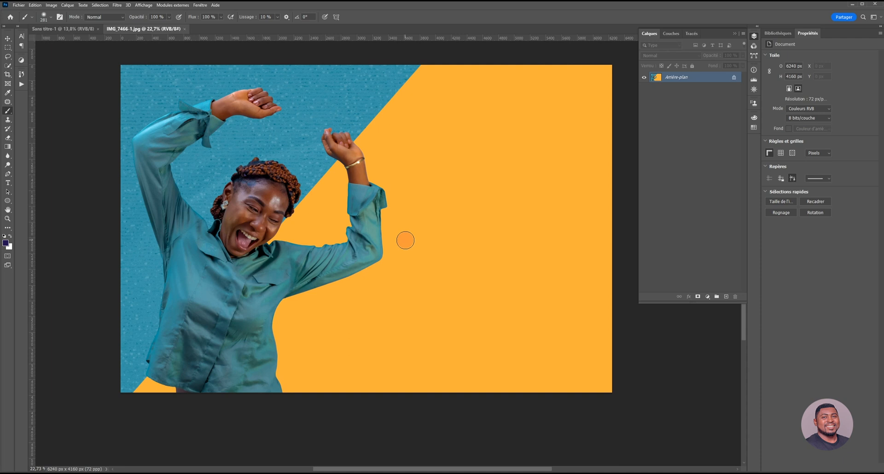
{"action": "scroll", "coordinate": [406, 240], "scroll_direction": "up", "scroll_amount": 3}
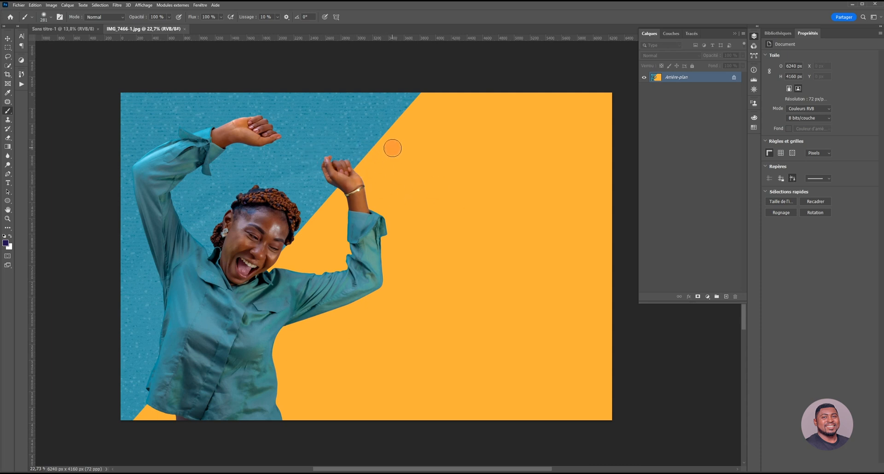
{"action": "right_click", "coordinate": [13, 112]}
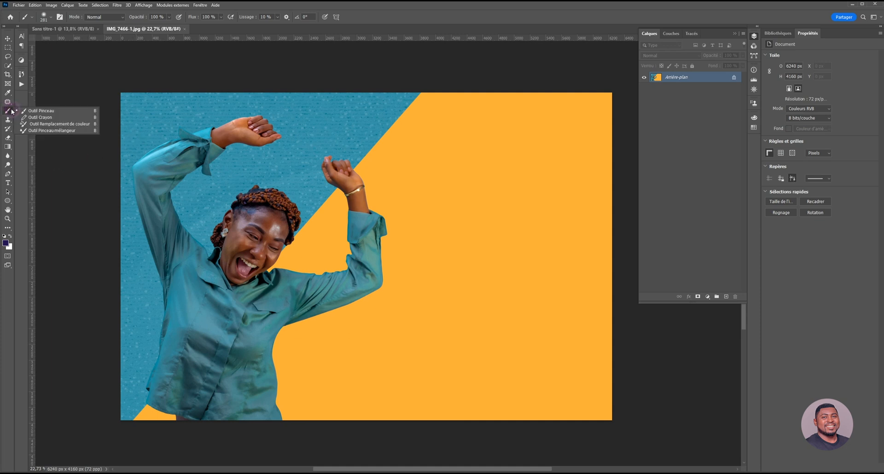
{"action": "left_click", "coordinate": [60, 124]}
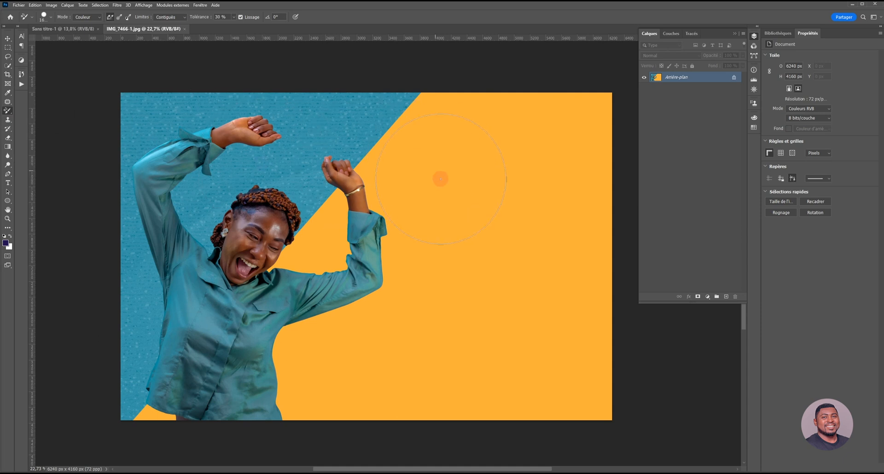
Step: Set the foreground colour to a vivid purple with hex value 890ec9
{"action": "scroll", "coordinate": [427, 180], "scroll_direction": "up", "scroll_amount": 3}
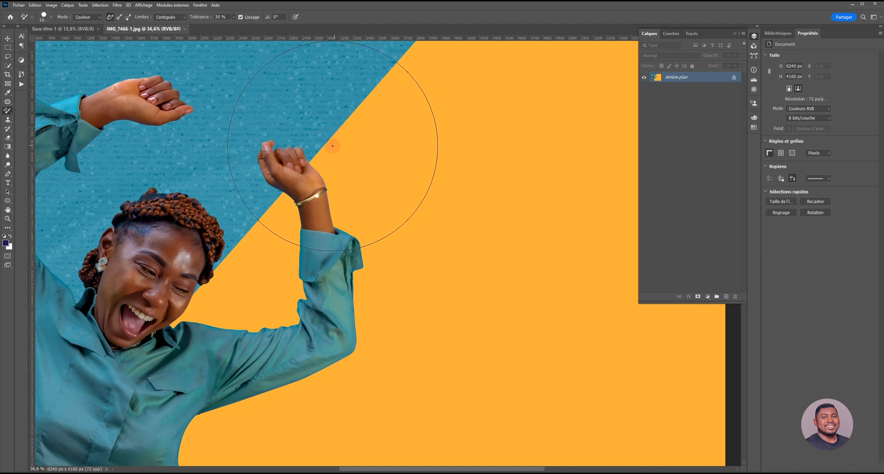
{"action": "scroll", "coordinate": [326, 153], "scroll_direction": "left", "scroll_amount": 2}
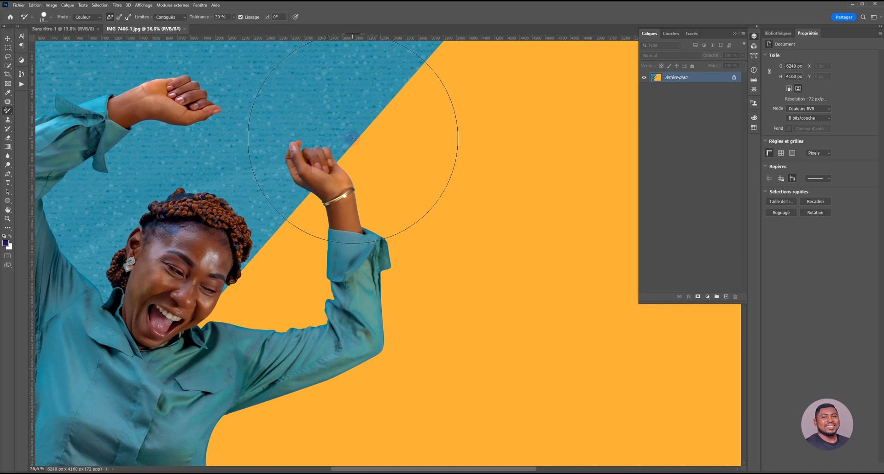
{"action": "scroll", "coordinate": [270, 168], "scroll_direction": "left", "scroll_amount": 4}
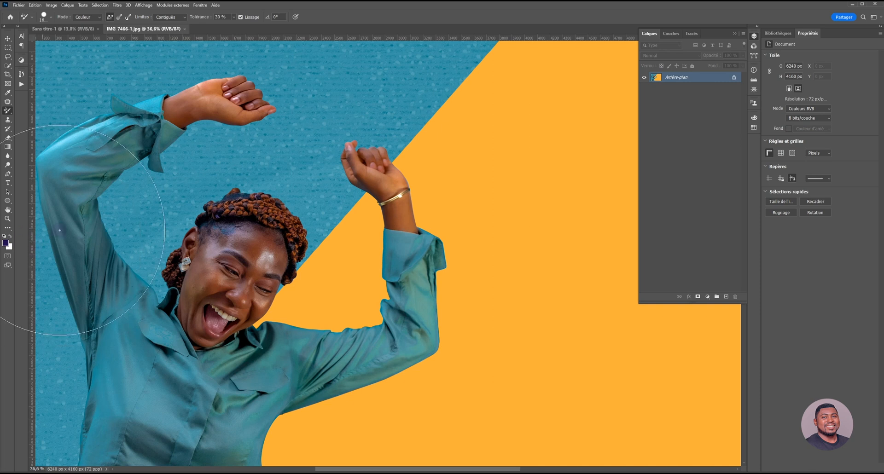
{"action": "left_click", "coordinate": [7, 244]}
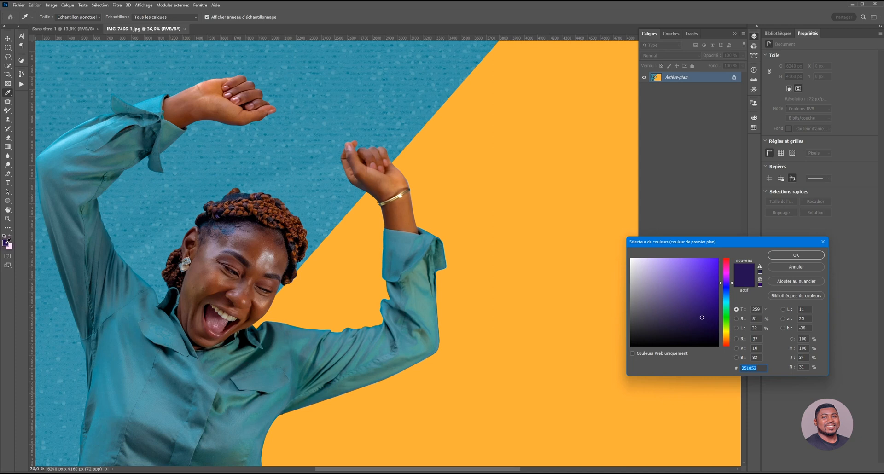
{"action": "left_click_drag", "start_coordinate": [727, 249], "coordinate": [636, 160]}
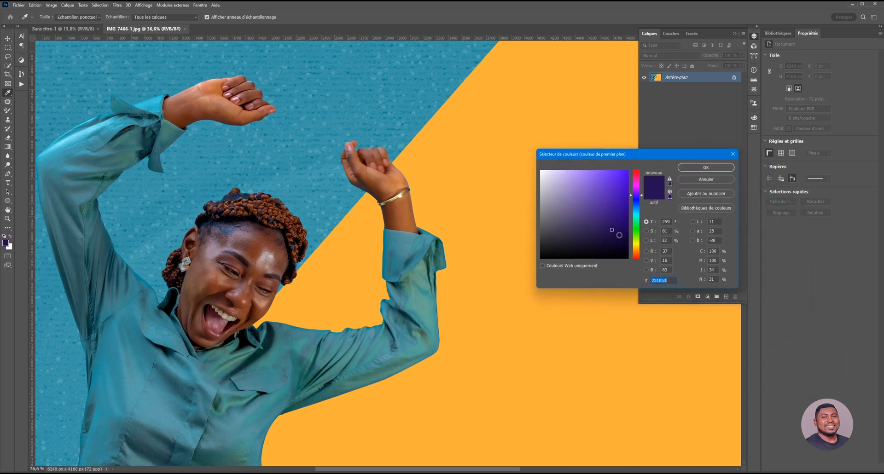
{"action": "mouse_move", "coordinate": [615, 209]}
{"action": "left_mouse_down"}
{"action": "mouse_move", "coordinate": [621, 190]}
{"action": "mouse_move", "coordinate": [639, 193]}
{"action": "left_mouse_up"}
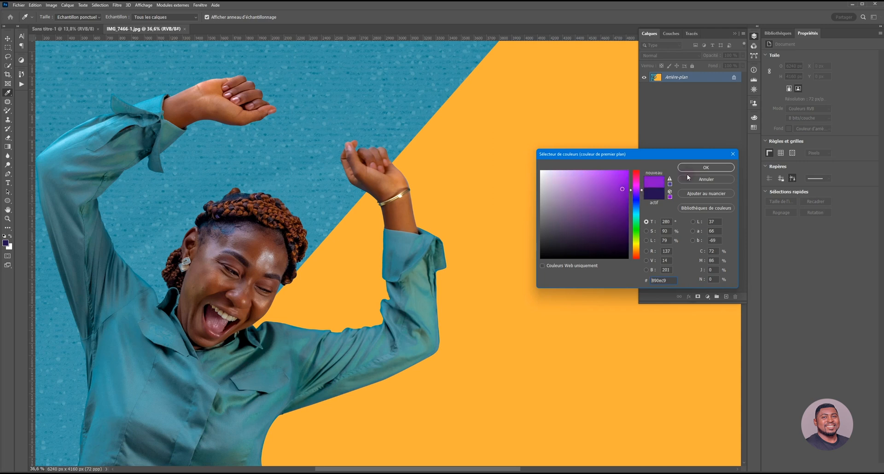
{"action": "left_click", "coordinate": [705, 168]}
{"action": "key", "text": "b"}
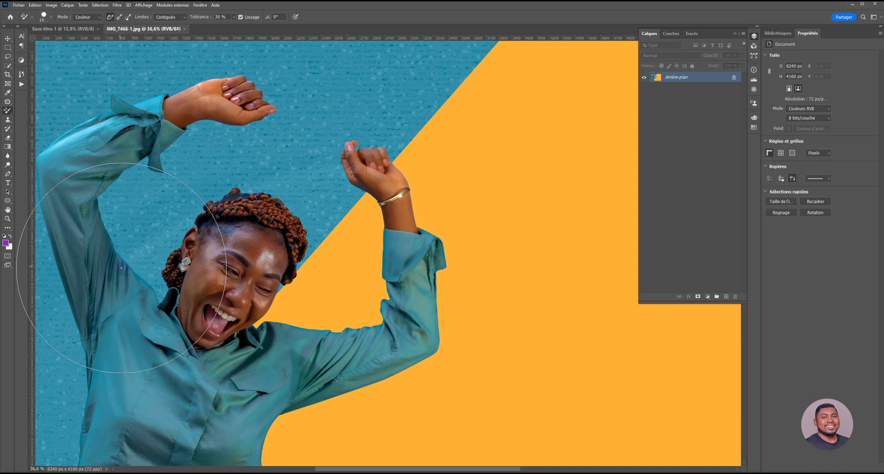
Step: Set the background colour to orange with hex value ee4916, and swap the two colours back and forth
{"action": "left_click", "coordinate": [10, 247]}
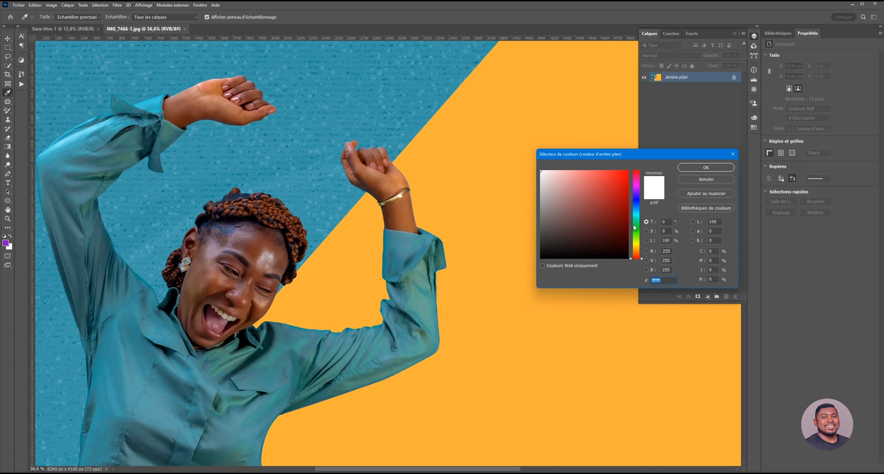
{"action": "left_click_drag", "start_coordinate": [637, 256], "coordinate": [637, 255]}
{"action": "left_click", "coordinate": [625, 183]}
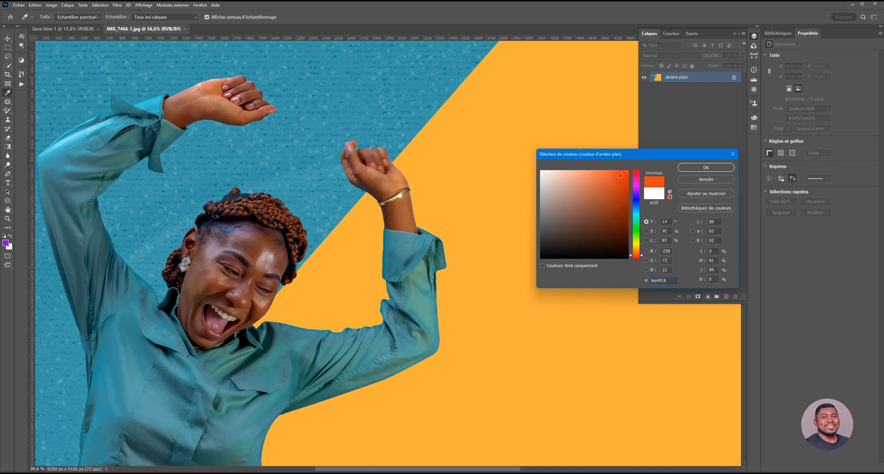
{"action": "left_click", "coordinate": [706, 168]}
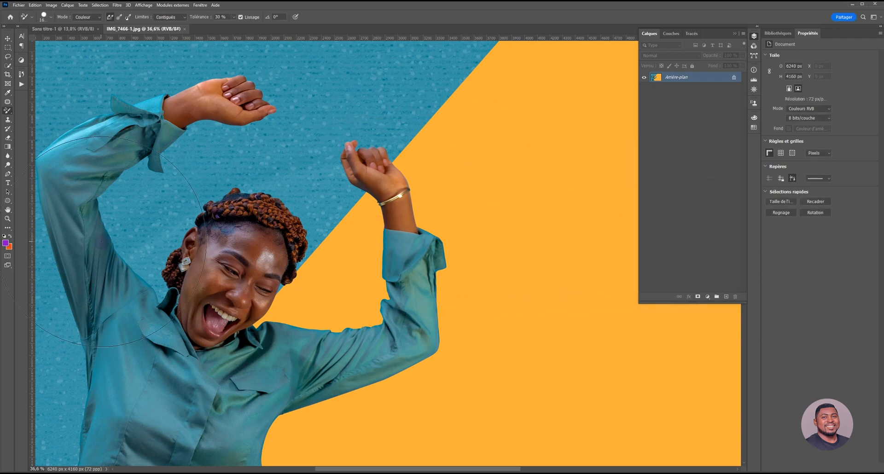
{"action": "left_click", "coordinate": [10, 237]}
{"action": "left_click", "coordinate": [10, 238]}
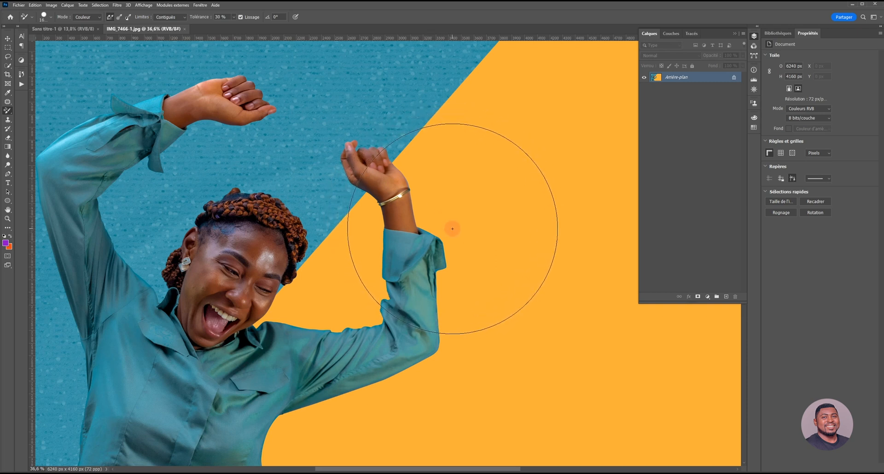
Step: Try recolouring the yellow background beside the raised arm in purple with continuous sampling, and undo the strokes
{"action": "mouse_move", "coordinate": [454, 229]}
{"action": "left_mouse_down"}
{"action": "mouse_move", "coordinate": [432, 174]}
{"action": "mouse_move", "coordinate": [469, 152]}
{"action": "mouse_move", "coordinate": [523, 93]}
{"action": "mouse_move", "coordinate": [582, 85]}
{"action": "mouse_move", "coordinate": [586, 133]}
{"action": "mouse_move", "coordinate": [528, 247]}
{"action": "mouse_move", "coordinate": [484, 290]}
{"action": "mouse_move", "coordinate": [474, 352]}
{"action": "mouse_move", "coordinate": [314, 446]}
{"action": "mouse_move", "coordinate": [517, 457]}
{"action": "mouse_move", "coordinate": [543, 406]}
{"action": "mouse_move", "coordinate": [613, 332]}
{"action": "left_mouse_up"}
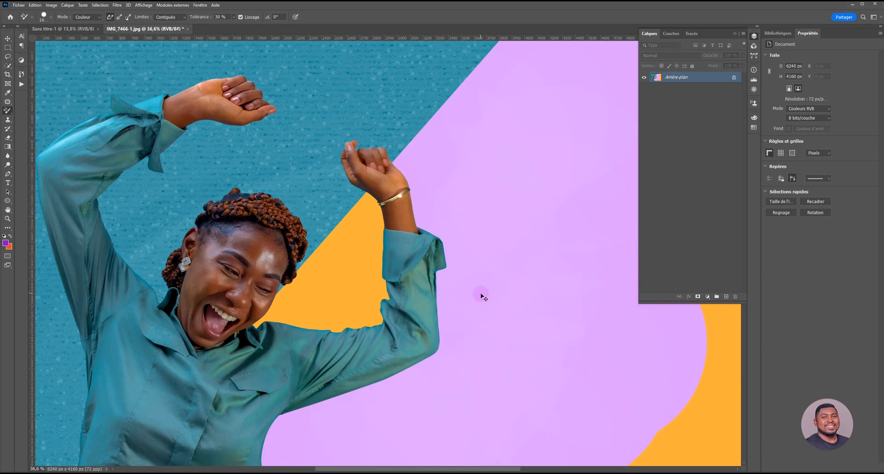
{"action": "key", "text": "ctrl+z"}
{"action": "scroll", "coordinate": [458, 289], "scroll_direction": "up", "scroll_amount": 4}
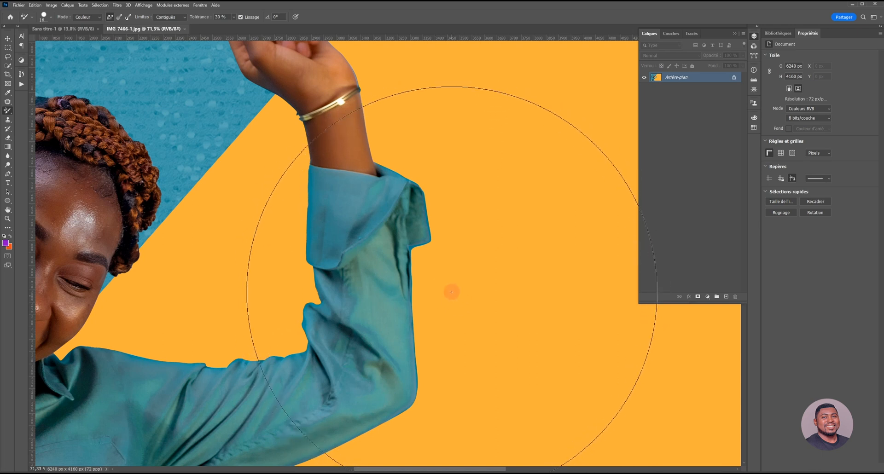
{"action": "scroll", "coordinate": [449, 298], "scroll_direction": "down", "scroll_amount": 3}
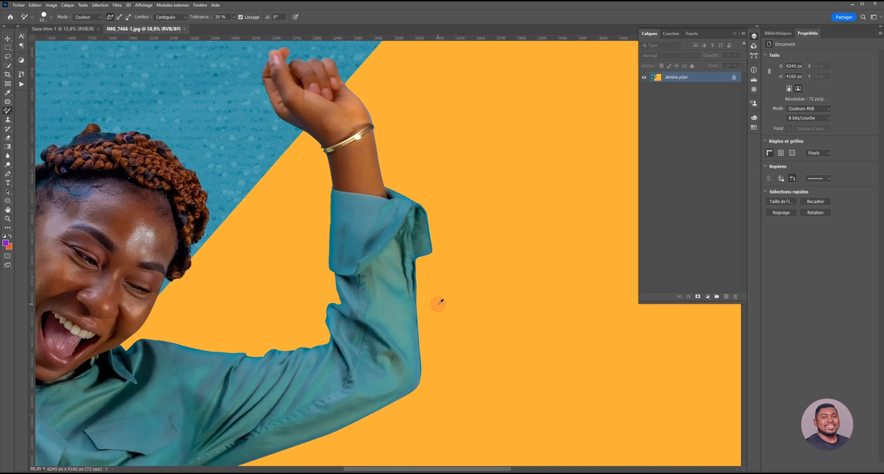
{"action": "left_click", "coordinate": [446, 309]}
{"action": "mouse_move", "coordinate": [445, 308]}
{"action": "left_mouse_down"}
{"action": "mouse_move", "coordinate": [444, 286]}
{"action": "mouse_move", "coordinate": [470, 287]}
{"action": "mouse_move", "coordinate": [453, 226]}
{"action": "mouse_move", "coordinate": [420, 182]}
{"action": "mouse_move", "coordinate": [450, 127]}
{"action": "mouse_move", "coordinate": [515, 121]}
{"action": "mouse_move", "coordinate": [561, 135]}
{"action": "left_mouse_up"}
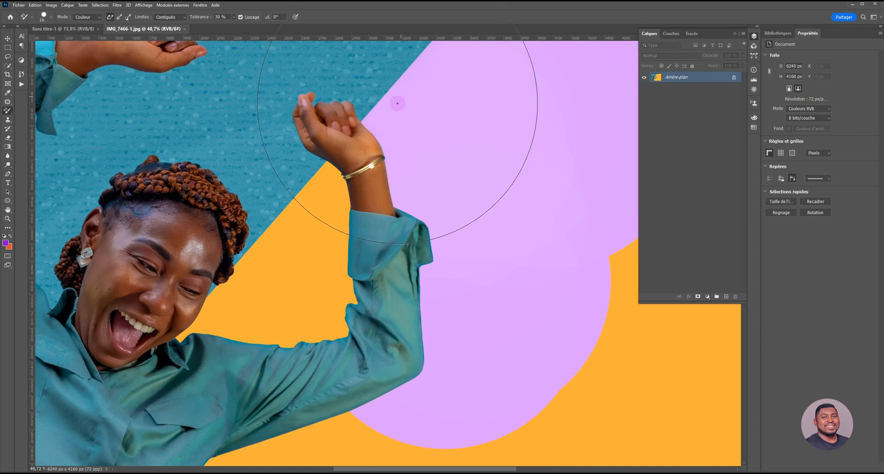
{"action": "left_click_drag", "start_coordinate": [393, 98], "coordinate": [398, 115]}
{"action": "scroll", "coordinate": [399, 115], "scroll_direction": "up", "scroll_amount": 3}
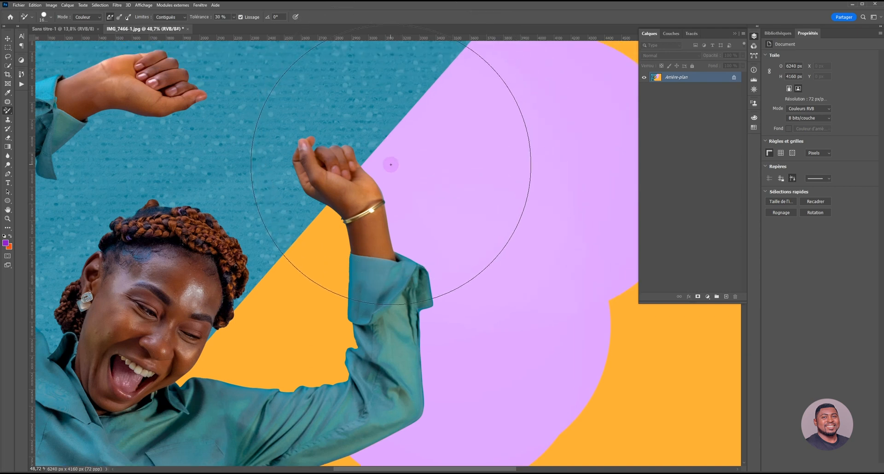
{"action": "scroll", "coordinate": [393, 156], "scroll_direction": "left", "scroll_amount": 1}
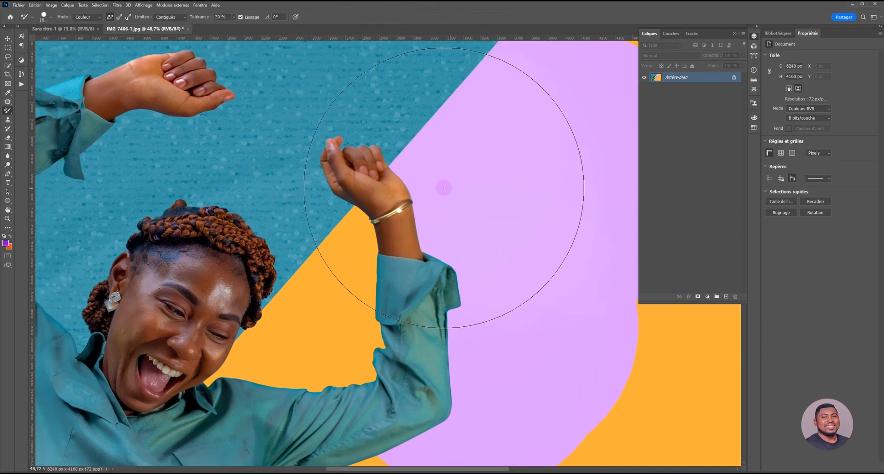
{"action": "key", "text": "ctrl+z"}
Step: Try recolouring both the blue and yellow background around the raised hand purple, including the area between face and arm, and inspect the sleeve edges
{"action": "mouse_move", "coordinate": [462, 237]}
{"action": "left_mouse_down"}
{"action": "mouse_move", "coordinate": [458, 211]}
{"action": "mouse_move", "coordinate": [416, 152]}
{"action": "mouse_move", "coordinate": [376, 134]}
{"action": "left_mouse_up"}
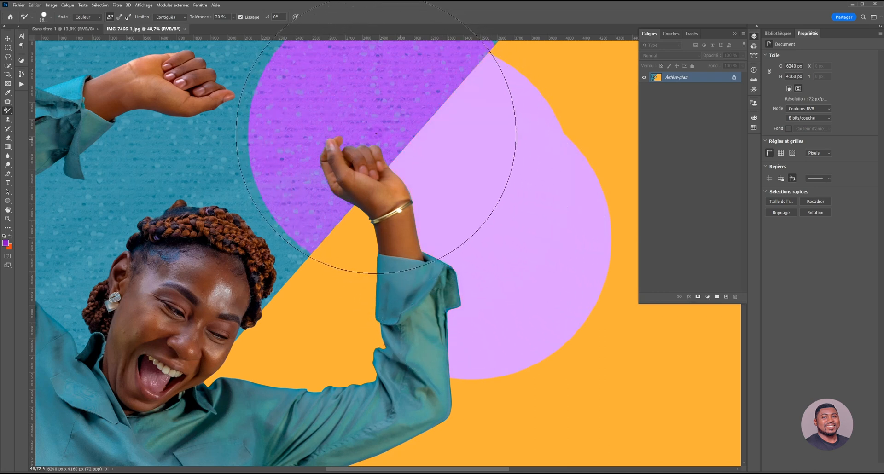
{"action": "mouse_move", "coordinate": [377, 134]}
{"action": "left_mouse_down"}
{"action": "mouse_move", "coordinate": [300, 123]}
{"action": "mouse_move", "coordinate": [286, 132]}
{"action": "mouse_move", "coordinate": [297, 214]}
{"action": "mouse_move", "coordinate": [290, 253]}
{"action": "mouse_move", "coordinate": [317, 293]}
{"action": "mouse_move", "coordinate": [344, 304]}
{"action": "mouse_move", "coordinate": [272, 339]}
{"action": "mouse_move", "coordinate": [244, 334]}
{"action": "left_mouse_up"}
{"action": "scroll", "coordinate": [309, 323], "scroll_direction": "down", "scroll_amount": 4}
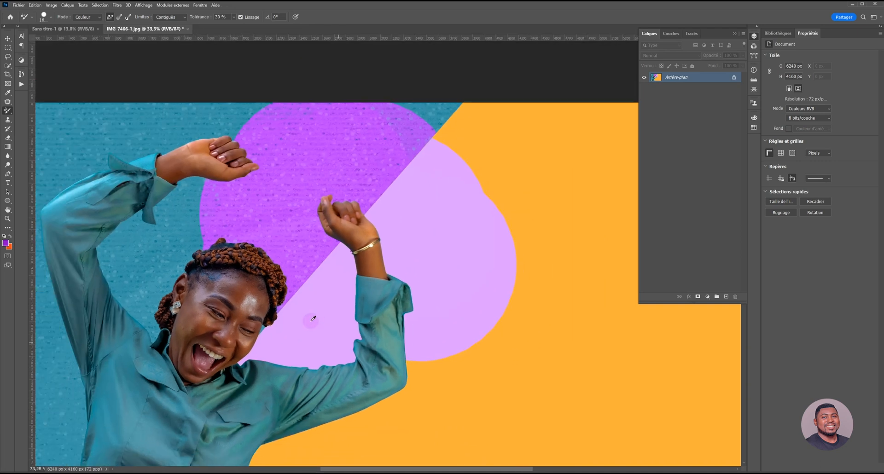
{"action": "scroll", "coordinate": [336, 359], "scroll_direction": "up", "scroll_amount": 7}
{"action": "scroll", "coordinate": [339, 356], "scroll_direction": "up", "scroll_amount": 10}
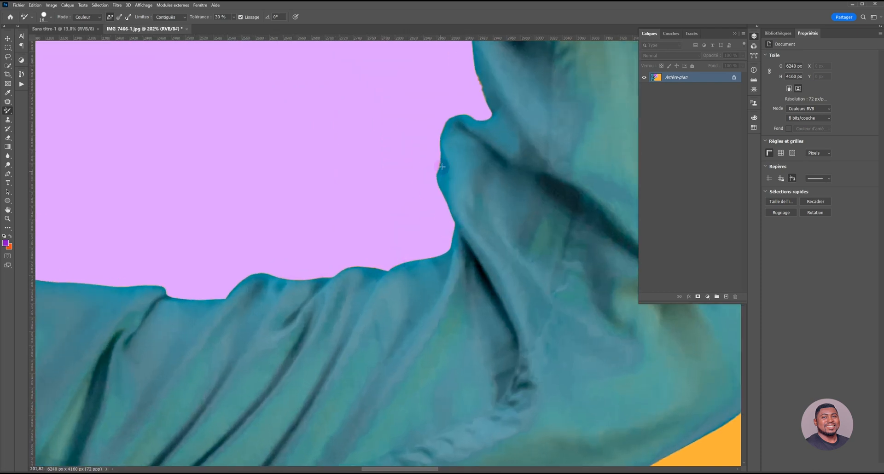
{"action": "scroll", "coordinate": [473, 189], "scroll_direction": "down", "scroll_amount": 10}
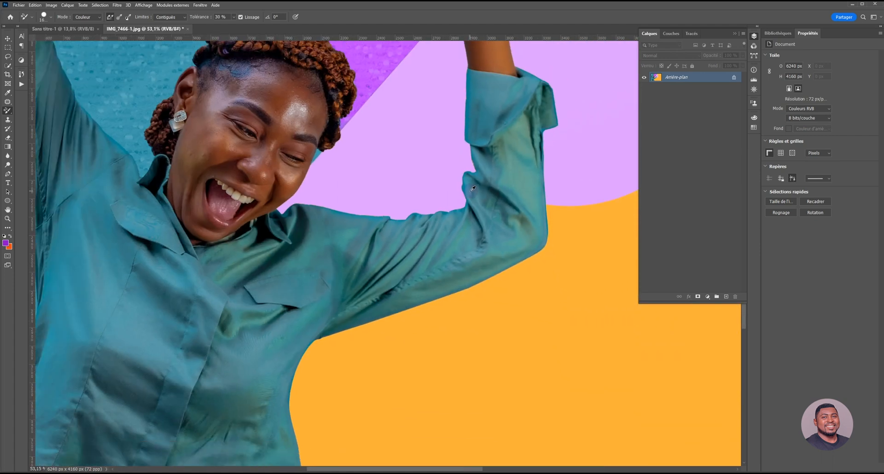
{"action": "left_click_drag", "start_coordinate": [540, 267], "coordinate": [513, 261]}
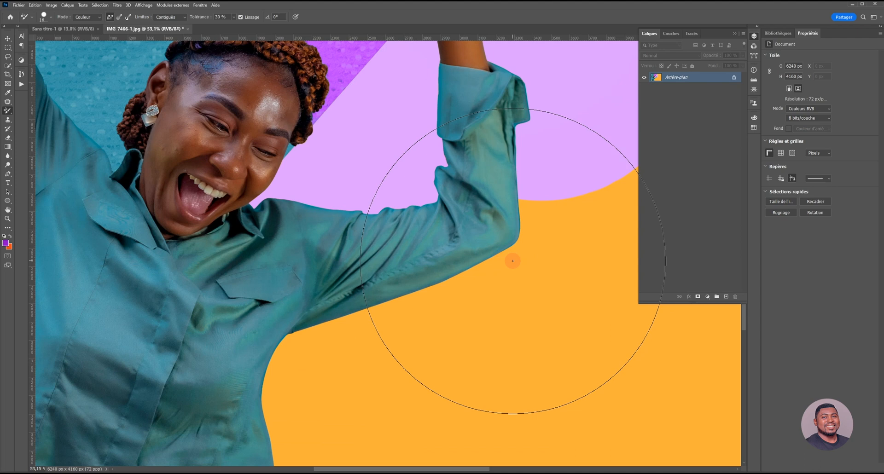
{"action": "scroll", "coordinate": [528, 248], "scroll_direction": "down", "scroll_amount": 1}
{"action": "scroll", "coordinate": [528, 248], "scroll_direction": "down", "scroll_amount": 1}
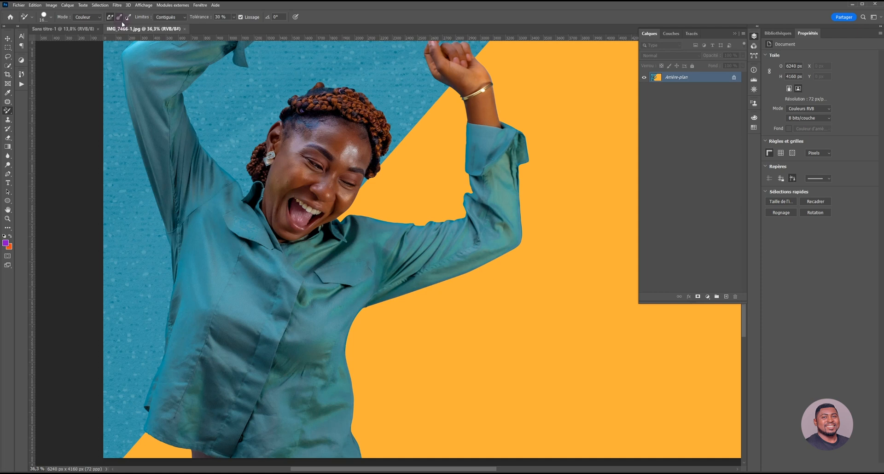
Step: Set the sampling to once and recolour the yellow background beside and below the raised arm in purple
{"action": "left_click", "coordinate": [119, 18]}
{"action": "scroll", "coordinate": [451, 194], "scroll_direction": "up", "scroll_amount": 2}
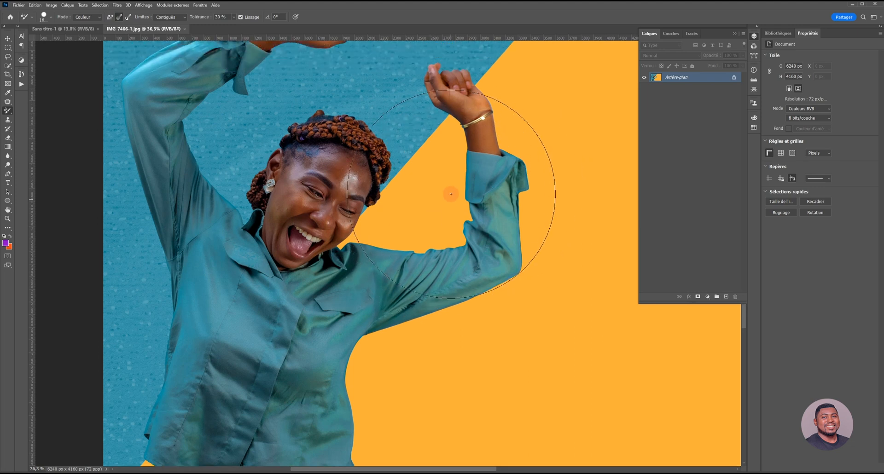
{"action": "scroll", "coordinate": [456, 196], "scroll_direction": "right", "scroll_amount": 3}
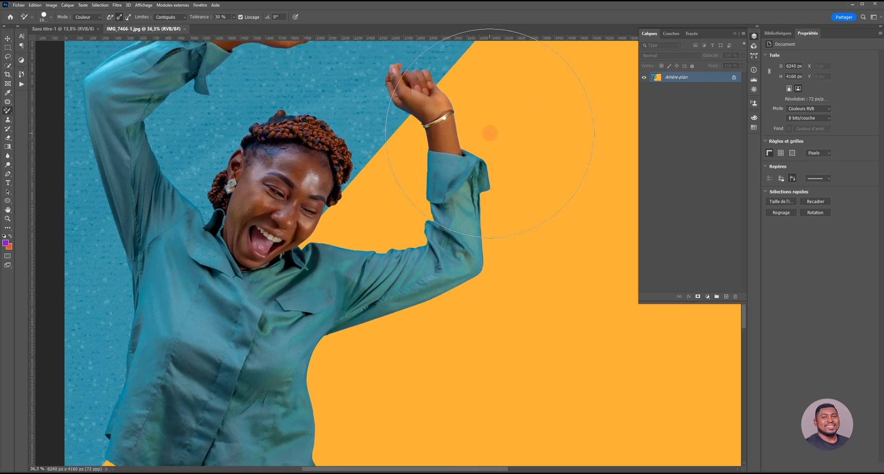
{"action": "mouse_move", "coordinate": [489, 138]}
{"action": "left_mouse_down"}
{"action": "mouse_move", "coordinate": [528, 180]}
{"action": "mouse_move", "coordinate": [517, 233]}
{"action": "mouse_move", "coordinate": [570, 145]}
{"action": "mouse_move", "coordinate": [574, 91]}
{"action": "mouse_move", "coordinate": [544, 144]}
{"action": "mouse_move", "coordinate": [538, 290]}
{"action": "mouse_move", "coordinate": [442, 328]}
{"action": "mouse_move", "coordinate": [380, 332]}
{"action": "mouse_move", "coordinate": [355, 347]}
{"action": "mouse_move", "coordinate": [361, 403]}
{"action": "mouse_move", "coordinate": [377, 427]}
{"action": "mouse_move", "coordinate": [596, 440]}
{"action": "mouse_move", "coordinate": [646, 424]}
{"action": "mouse_move", "coordinate": [650, 354]}
{"action": "mouse_move", "coordinate": [547, 297]}
{"action": "mouse_move", "coordinate": [533, 199]}
{"action": "left_mouse_up"}
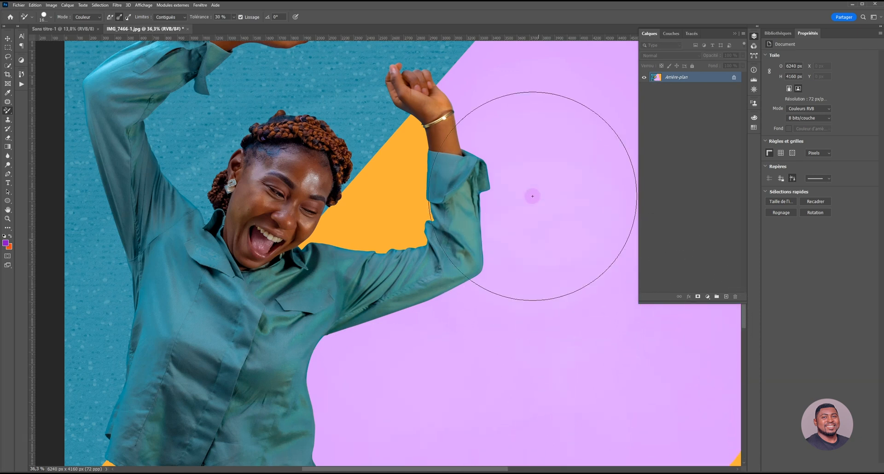
Step: Extend the purple over the remaining yellow along the photo's upper and right edges, and undo the recolouring
{"action": "scroll", "coordinate": [533, 197], "scroll_direction": "down", "scroll_amount": 2}
{"action": "scroll", "coordinate": [533, 195], "scroll_direction": "right", "scroll_amount": 3}
{"action": "scroll", "coordinate": [447, 243], "scroll_direction": "down", "scroll_amount": 1}
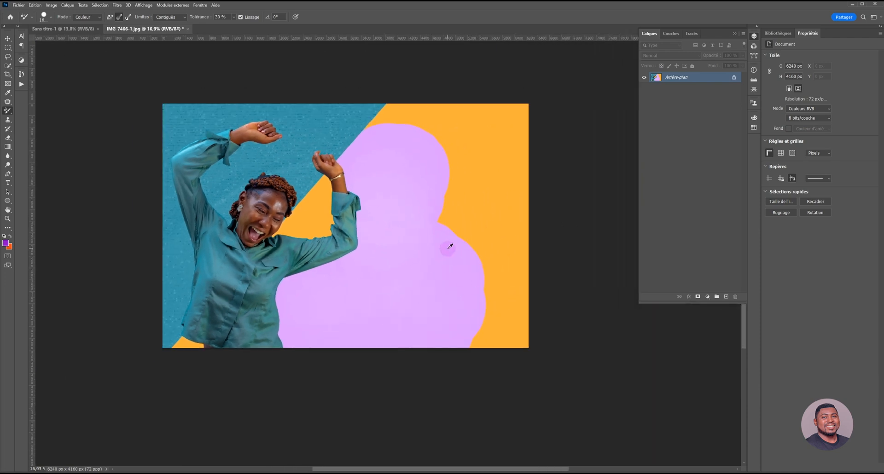
{"action": "scroll", "coordinate": [380, 235], "scroll_direction": "up", "scroll_amount": 1}
{"action": "scroll", "coordinate": [405, 247], "scroll_direction": "up", "scroll_amount": 1}
{"action": "scroll", "coordinate": [432, 261], "scroll_direction": "up", "scroll_amount": 1}
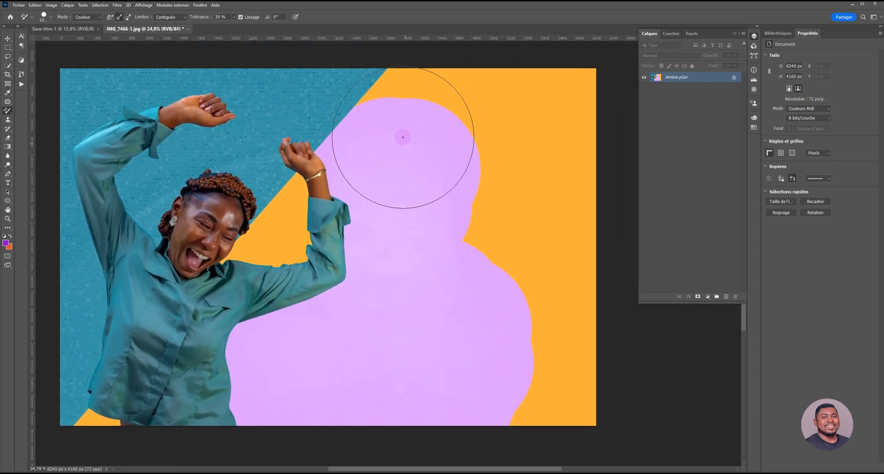
{"action": "mouse_move", "coordinate": [402, 88]}
{"action": "left_mouse_down"}
{"action": "mouse_move", "coordinate": [443, 86]}
{"action": "mouse_move", "coordinate": [533, 154]}
{"action": "mouse_move", "coordinate": [527, 203]}
{"action": "mouse_move", "coordinate": [491, 264]}
{"action": "mouse_move", "coordinate": [512, 336]}
{"action": "mouse_move", "coordinate": [556, 400]}
{"action": "mouse_move", "coordinate": [566, 378]}
{"action": "mouse_move", "coordinate": [576, 83]}
{"action": "left_mouse_up"}
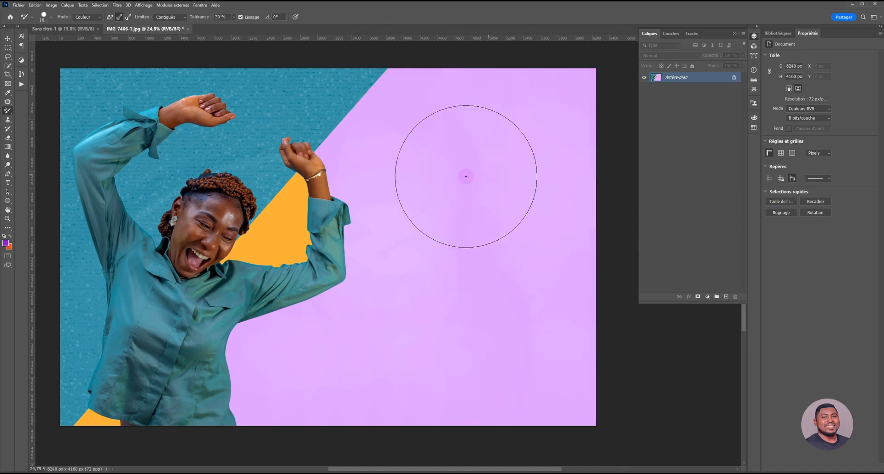
{"action": "scroll", "coordinate": [399, 275], "scroll_direction": "up", "scroll_amount": 1}
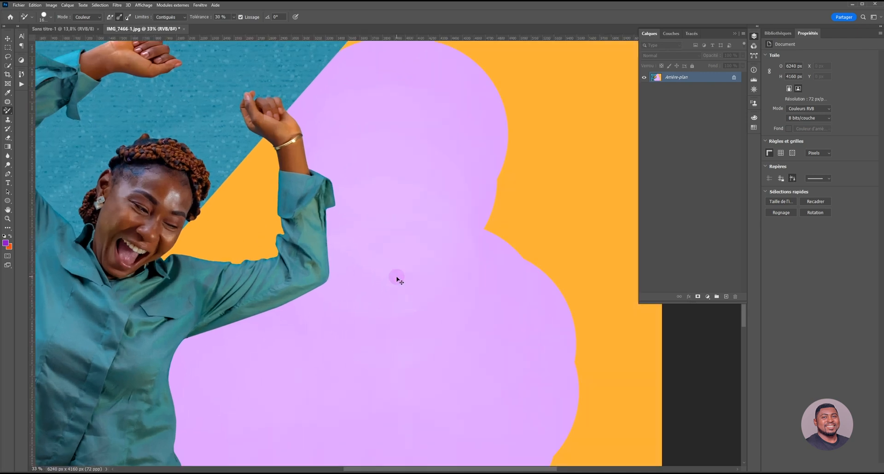
{"action": "key", "text": "ctrl+z"}
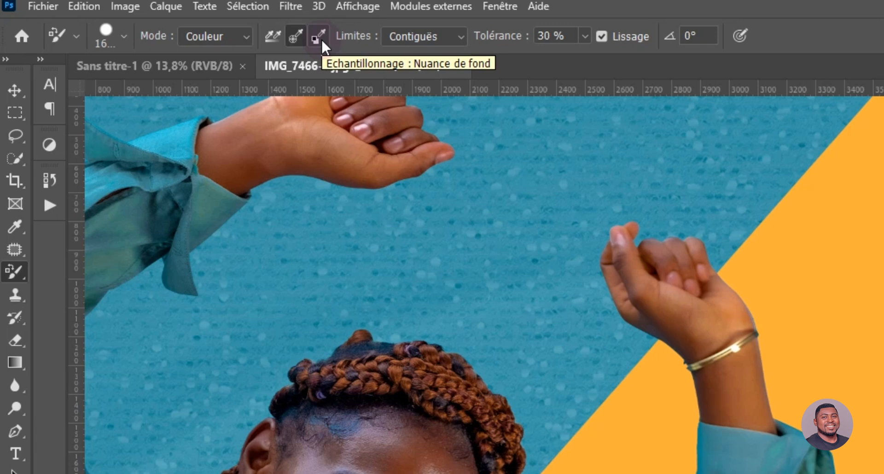
Step: Set the sampling to Nuance de fond and raise the tolerance of the Remplacement de couleur tool
{"action": "left_click", "coordinate": [322, 38]}
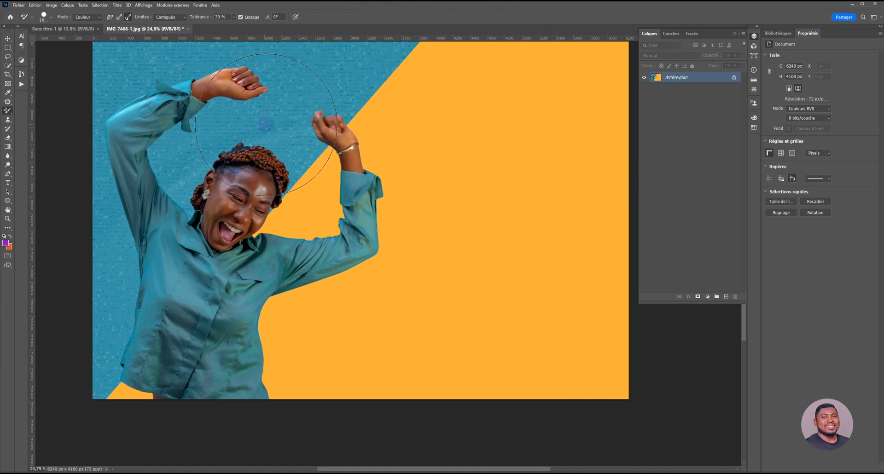
{"action": "left_click", "coordinate": [234, 17]}
{"action": "left_click_drag", "start_coordinate": [233, 25], "coordinate": [257, 24]}
Step: Try recolouring the yellow background beside the raised hand with a high tolerance, undo it and repaint at 74 %
{"action": "mouse_move", "coordinate": [364, 122]}
{"action": "left_mouse_down"}
{"action": "mouse_move", "coordinate": [417, 144]}
{"action": "mouse_move", "coordinate": [427, 221]}
{"action": "mouse_move", "coordinate": [415, 228]}
{"action": "mouse_move", "coordinate": [393, 299]}
{"action": "mouse_move", "coordinate": [326, 310]}
{"action": "mouse_move", "coordinate": [372, 316]}
{"action": "mouse_move", "coordinate": [322, 336]}
{"action": "mouse_move", "coordinate": [314, 358]}
{"action": "mouse_move", "coordinate": [419, 330]}
{"action": "mouse_move", "coordinate": [470, 233]}
{"action": "mouse_move", "coordinate": [434, 142]}
{"action": "mouse_move", "coordinate": [435, 97]}
{"action": "left_mouse_up"}
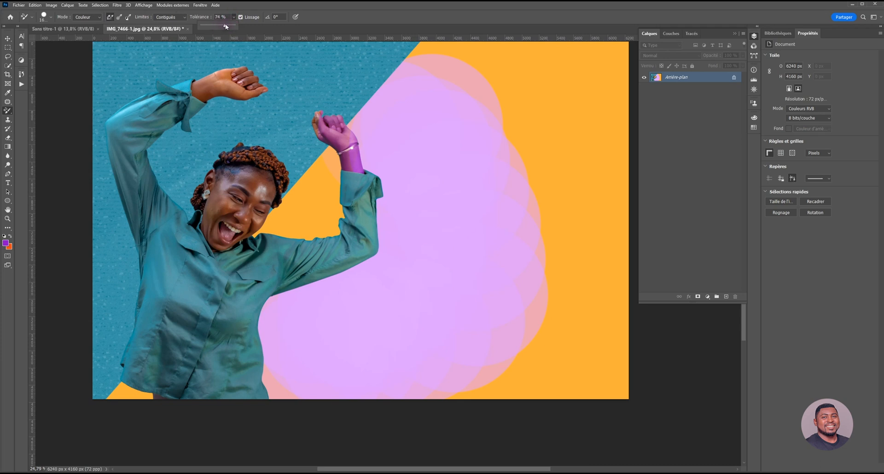
{"action": "key", "text": "ctrl+z"}
{"action": "left_click_drag", "start_coordinate": [391, 148], "coordinate": [416, 242]}
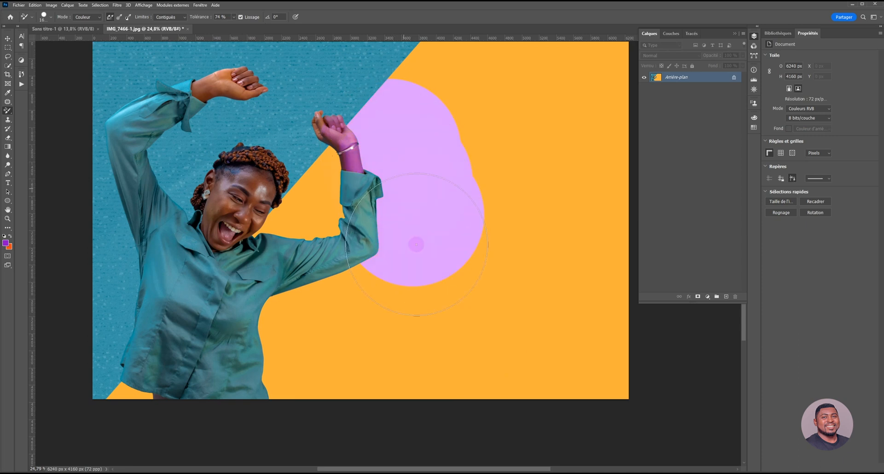
Step: Set the tolerance back to 30 % and recolour the yellow background beside the raised hand and sleeve in purple
{"action": "scroll", "coordinate": [368, 141], "scroll_direction": "up", "scroll_amount": 3}
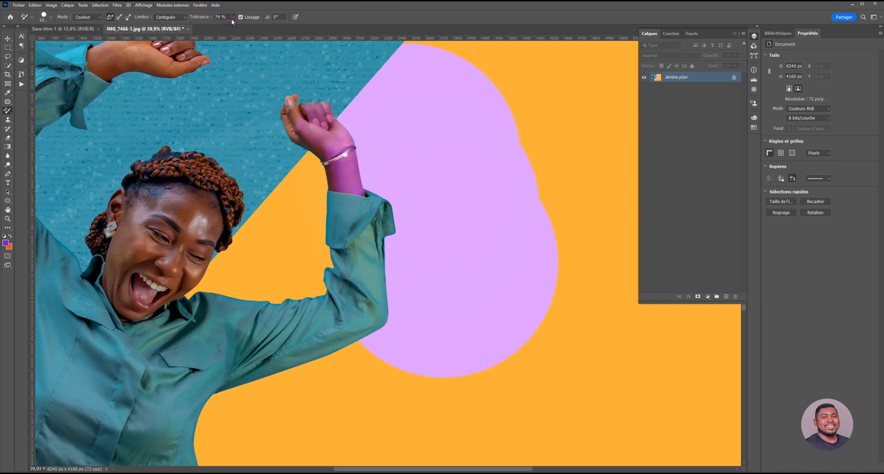
{"action": "left_click_drag", "start_coordinate": [232, 27], "coordinate": [219, 26]}
{"action": "left_click_drag", "start_coordinate": [401, 152], "coordinate": [429, 288]}
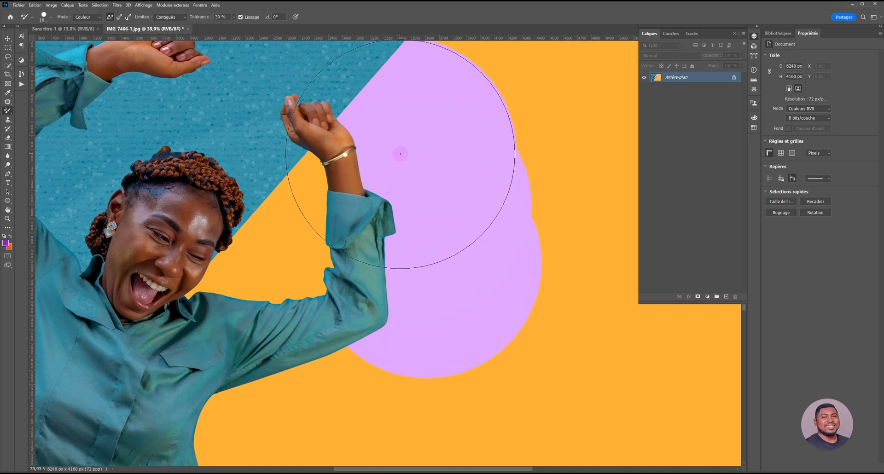